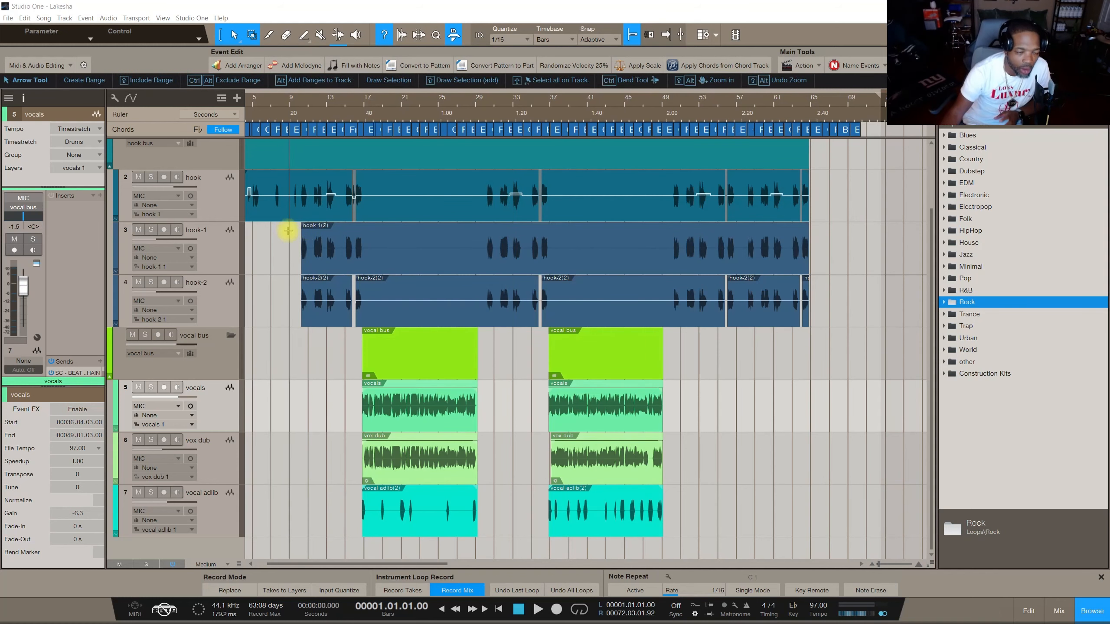
Examine the routing view of the hook bus's Splitter 1 insert and close it
scroll(273, 265, up, 2)
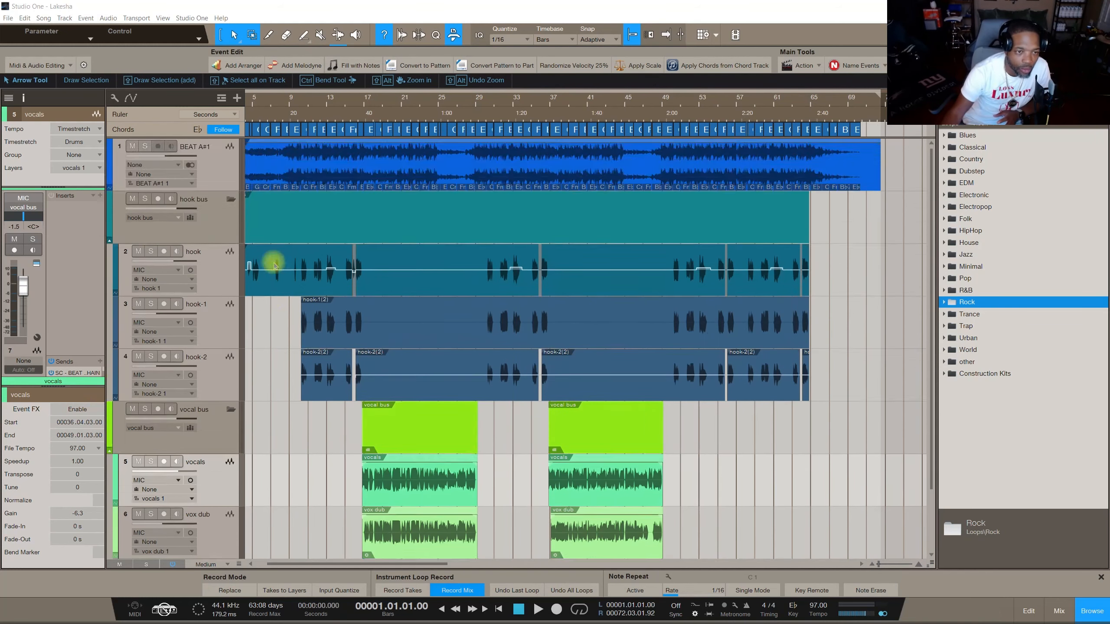
click(220, 176)
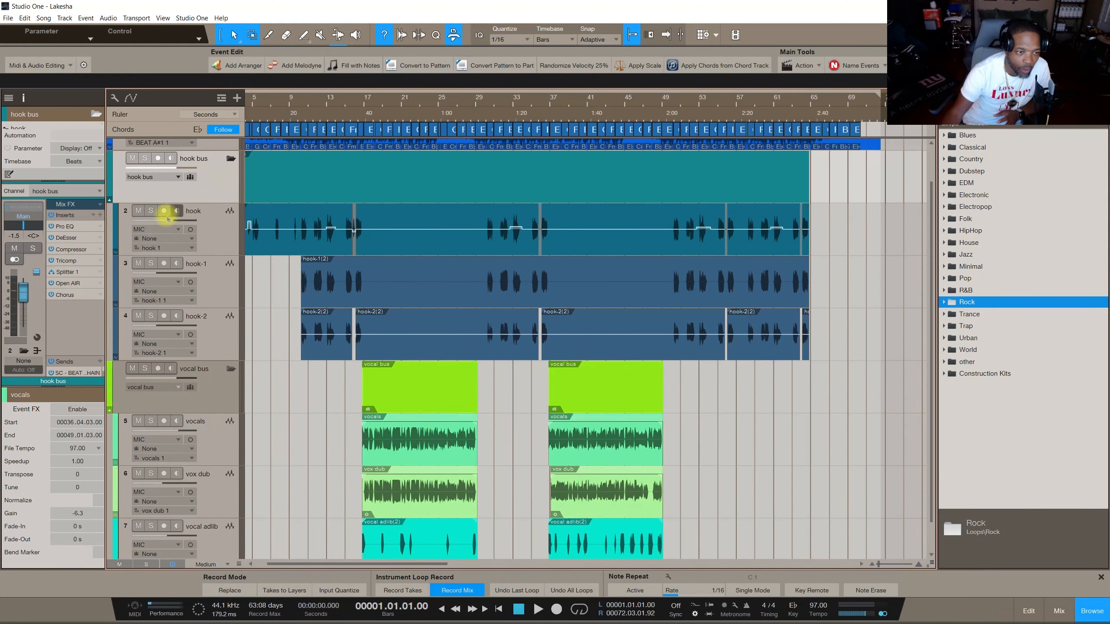
click(65, 272)
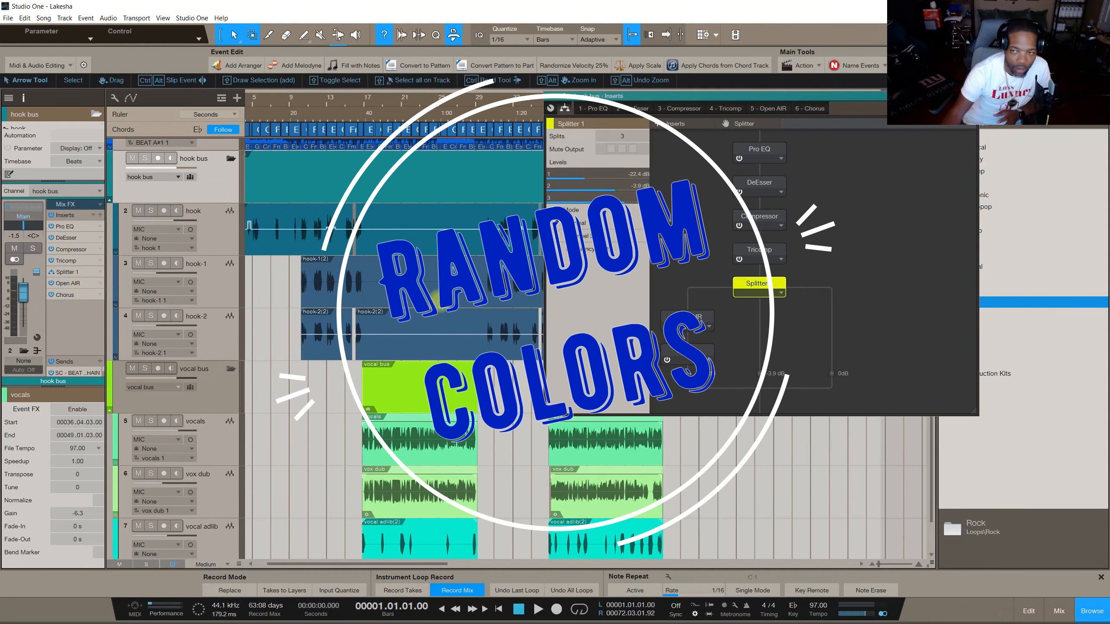
click(973, 96)
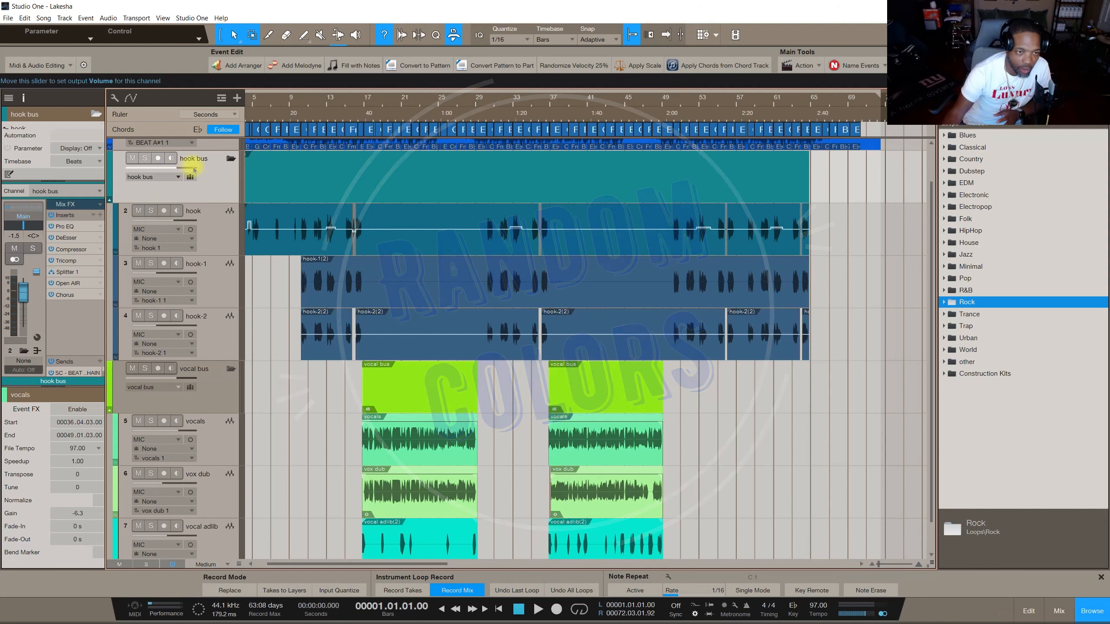
Select the BEAT A#1 track and show the routing view of its Splitter 1 insert
scroll(209, 183, up, 2)
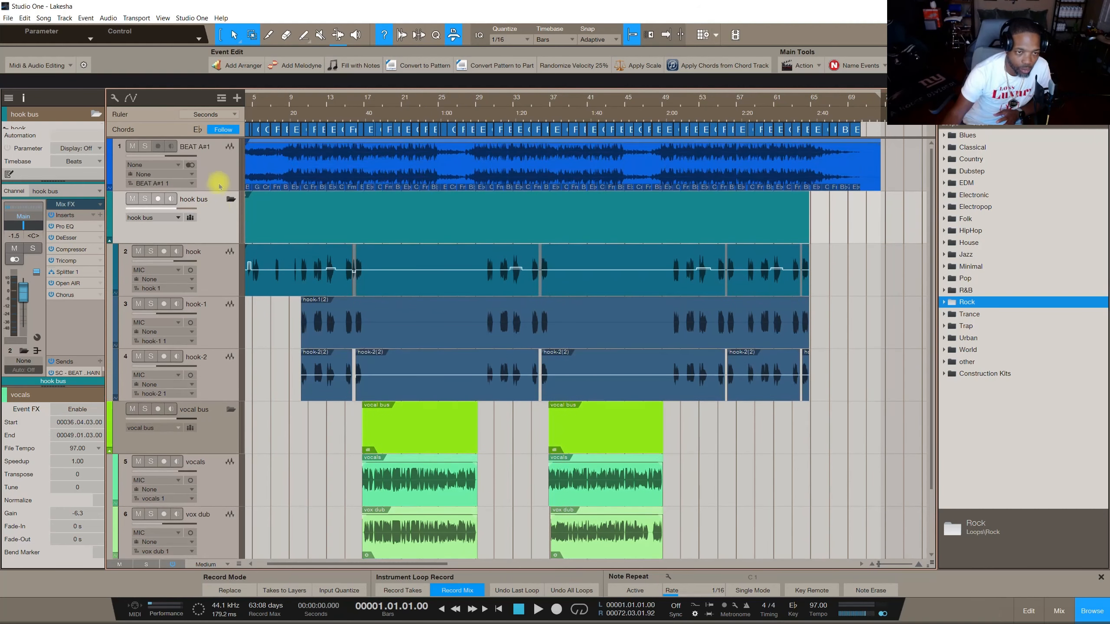
click(218, 163)
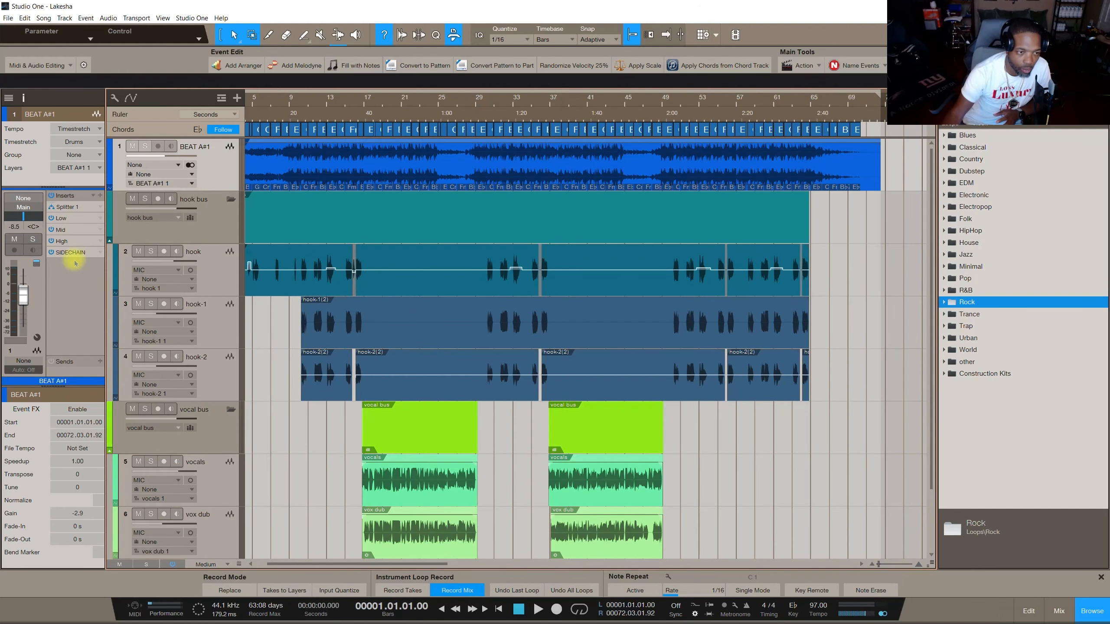
click(69, 197)
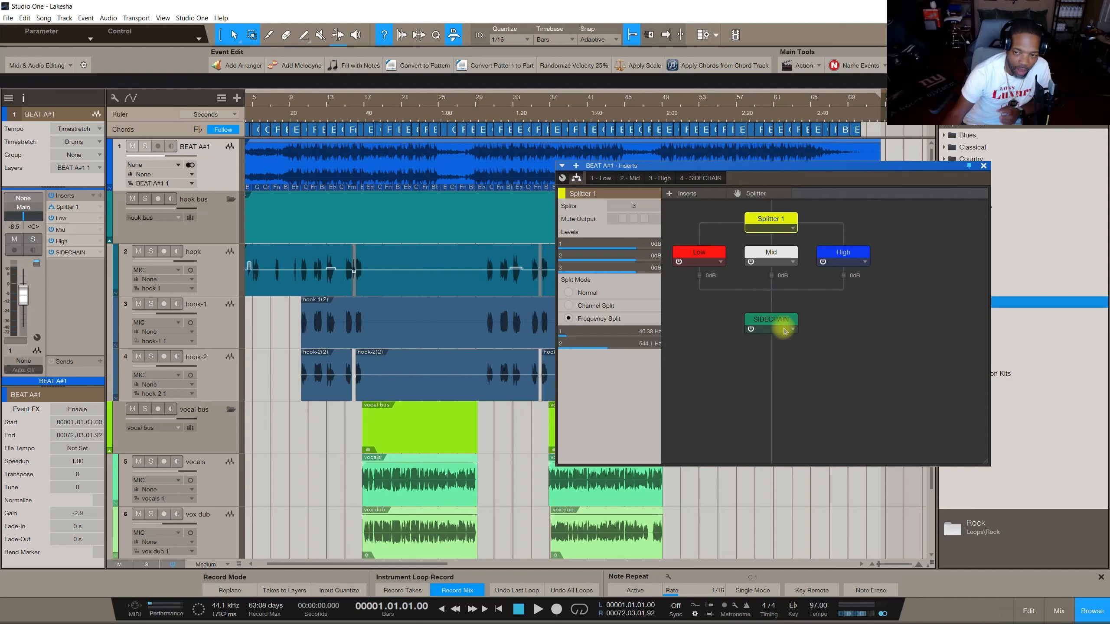
Inspect the hook bus's insert routing around Splitter 1, including the Open AIR settings, and close the inserts view
click(204, 280)
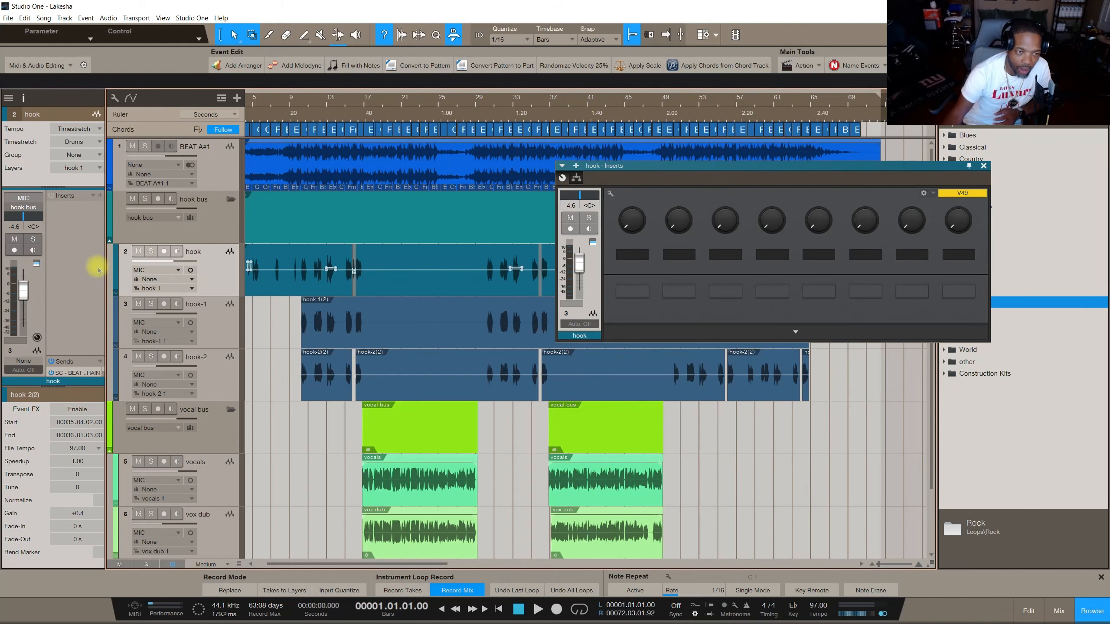
click(210, 219)
click(77, 270)
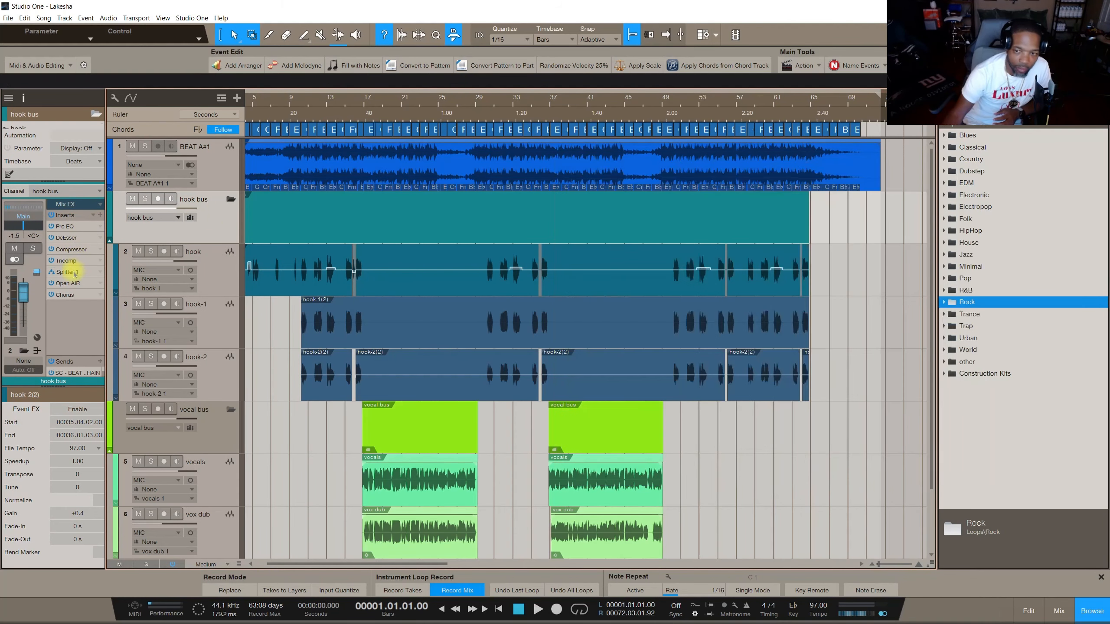
click(73, 273)
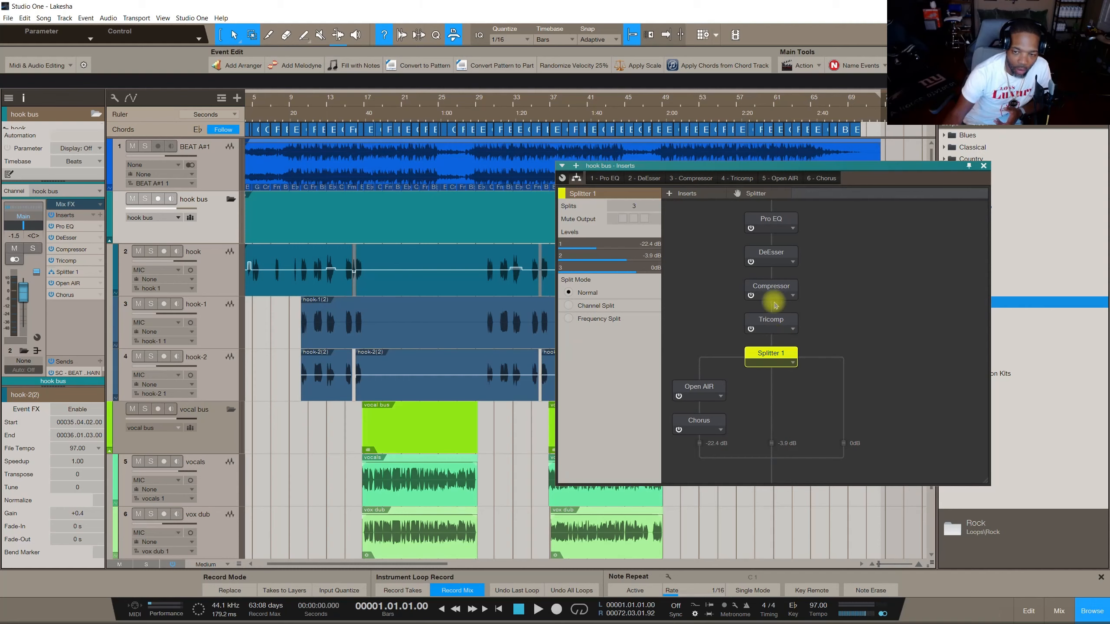
click(706, 397)
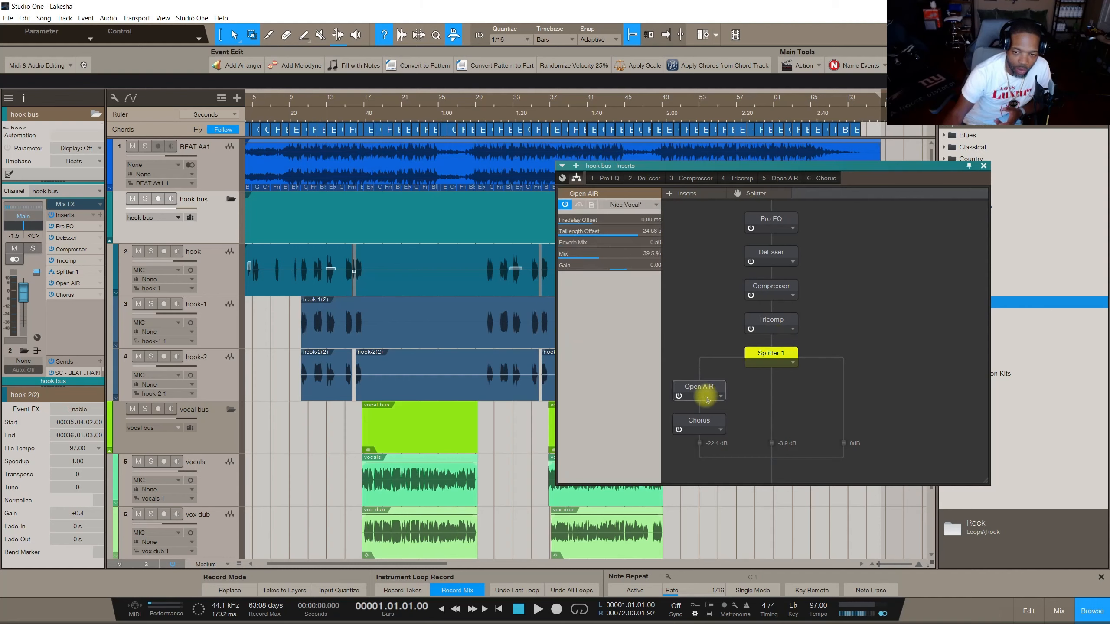
click(705, 398)
click(886, 355)
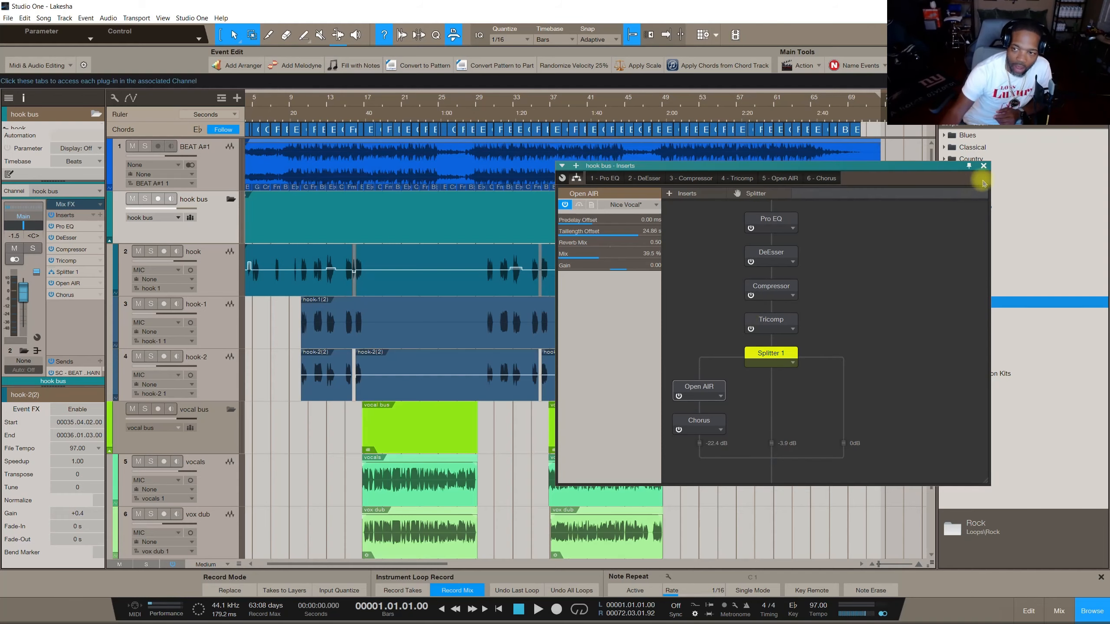
click(984, 165)
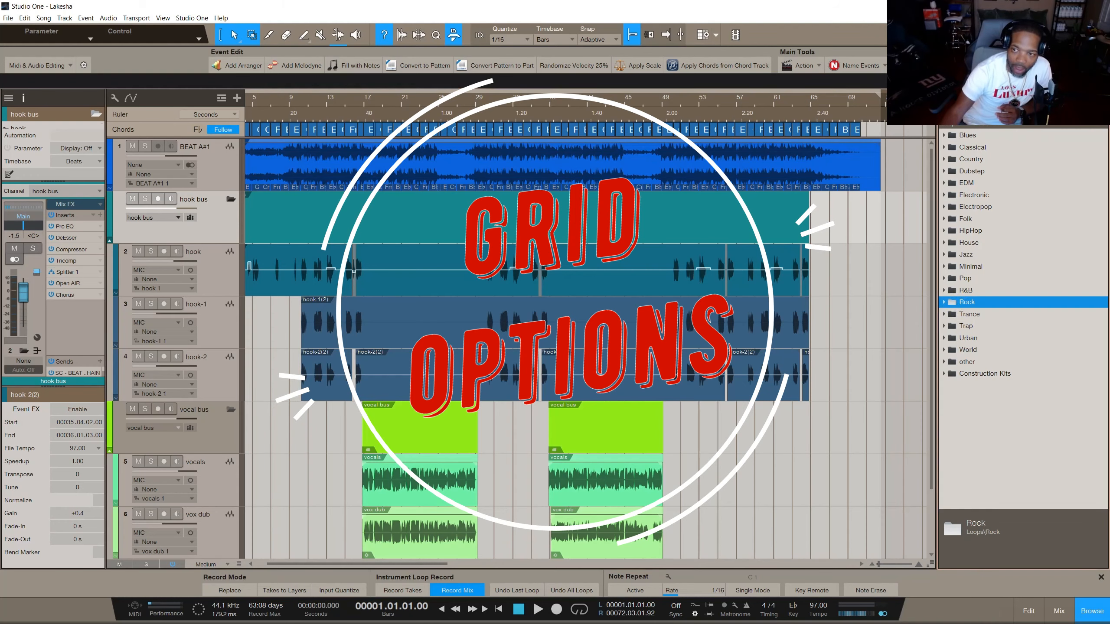
Expand the Rock > Bass > clean loops and show the send options for 080 01 P Ransack D space.audioloop
click(968, 98)
click(1003, 99)
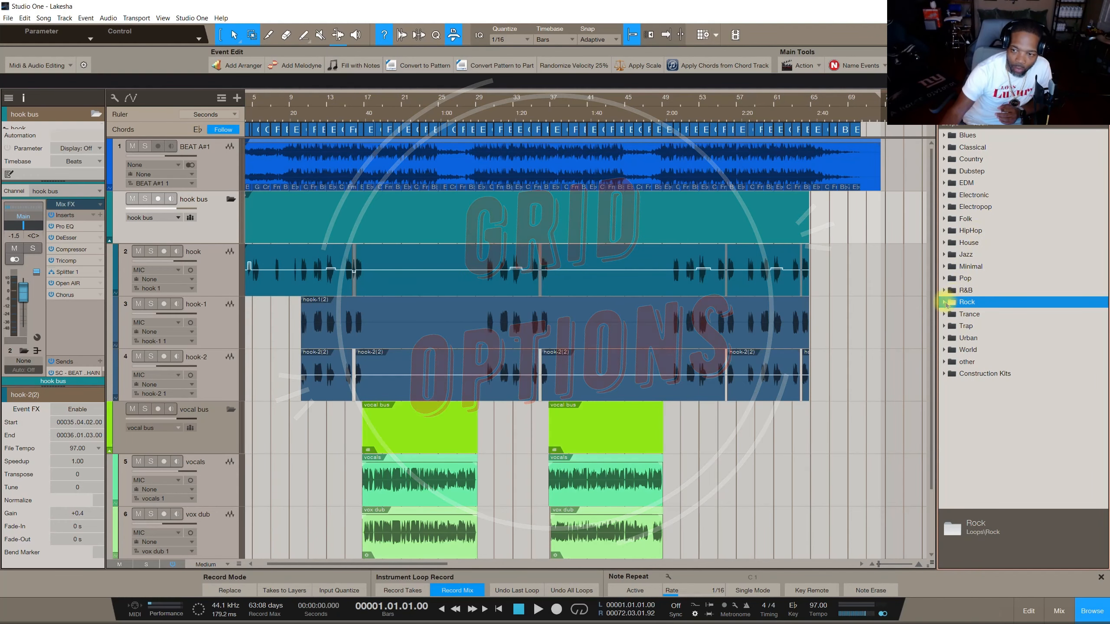
click(944, 303)
click(951, 315)
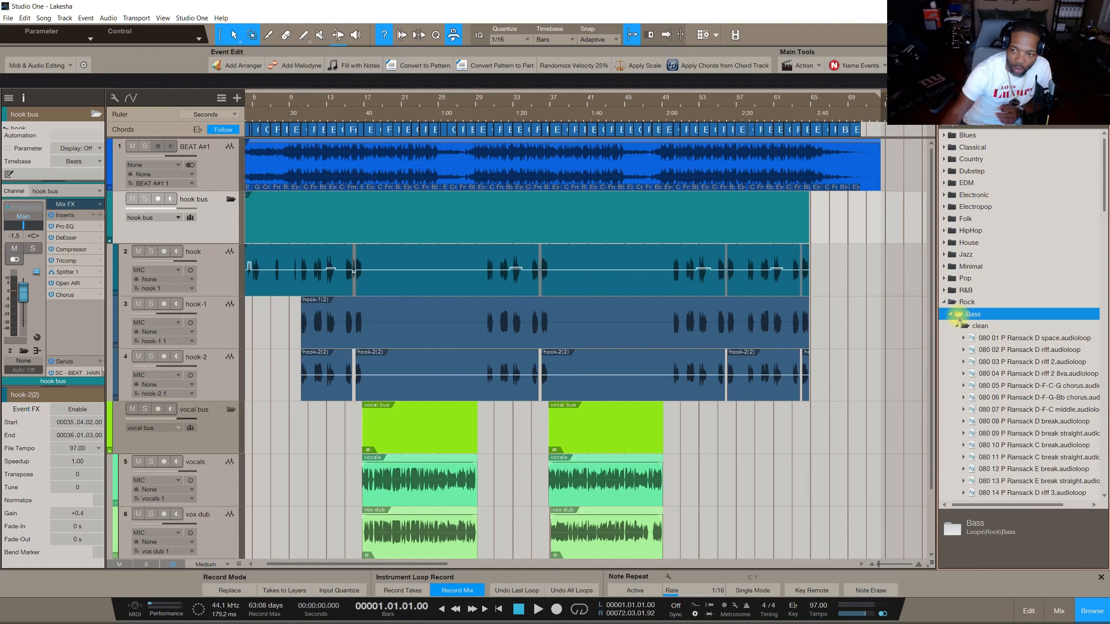
click(1017, 340)
right_click(1018, 341)
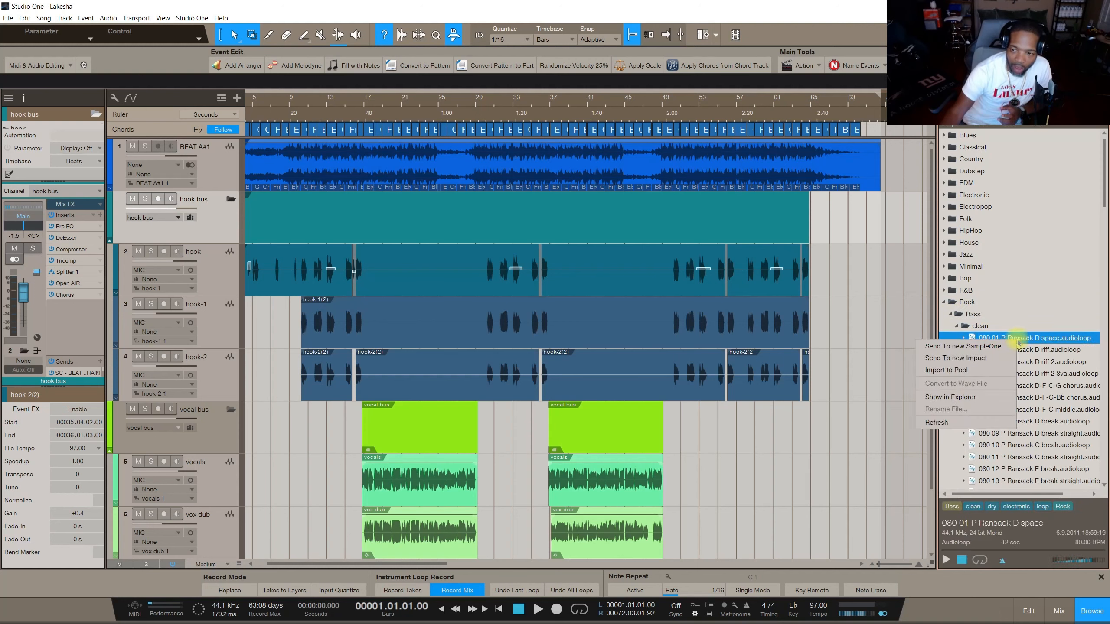
click(978, 361)
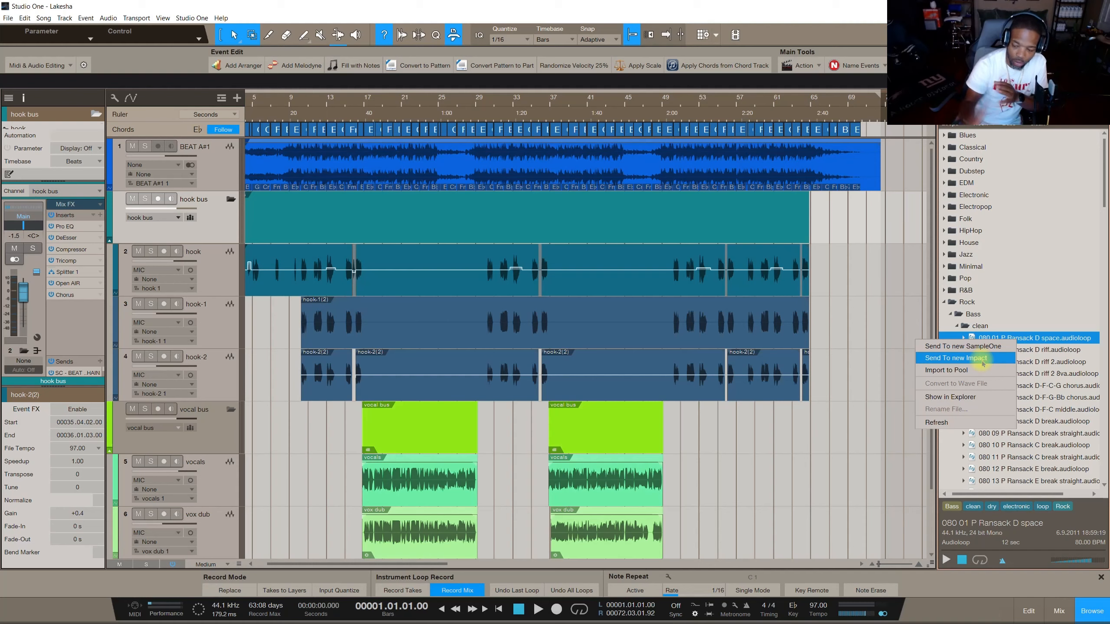
Review the available Quantize grid values and select the BEAT A#1 audio event
click(568, 42)
click(567, 40)
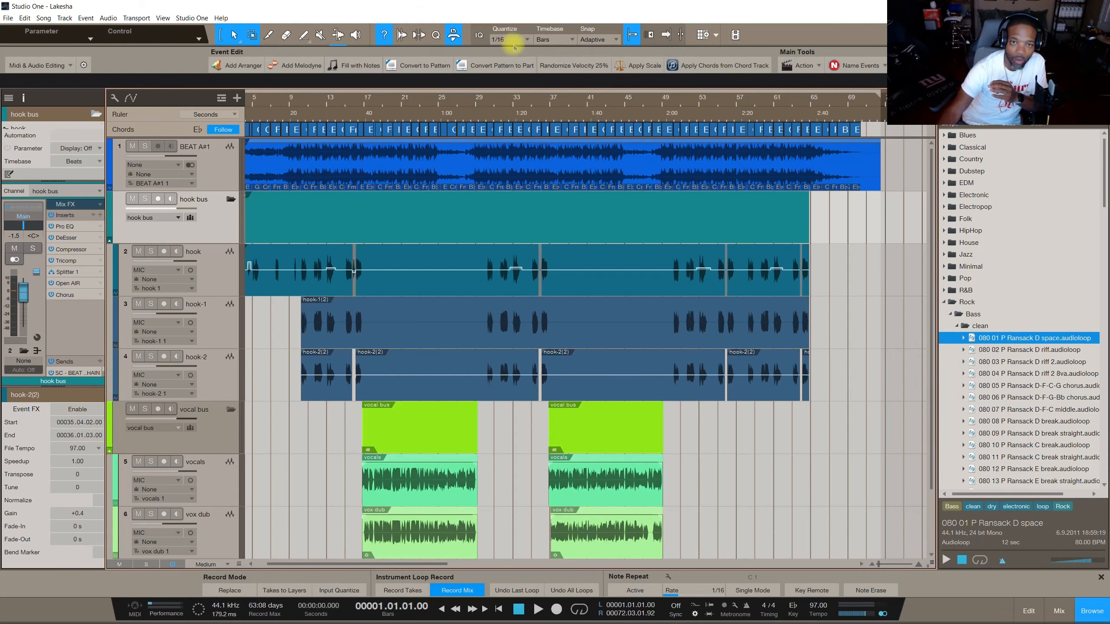
click(526, 41)
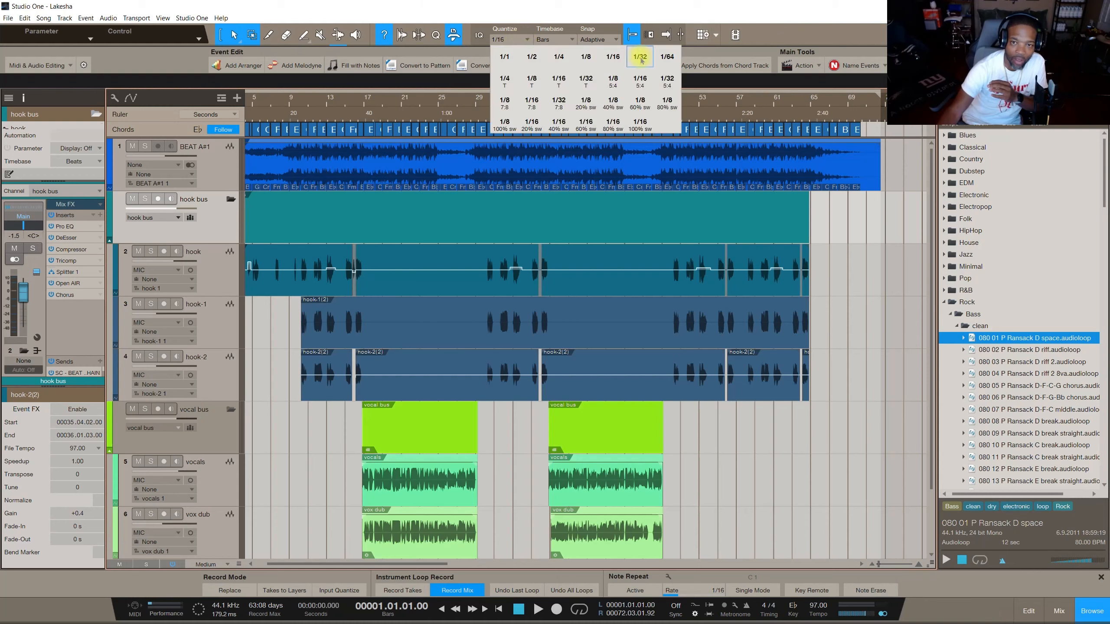
click(774, 53)
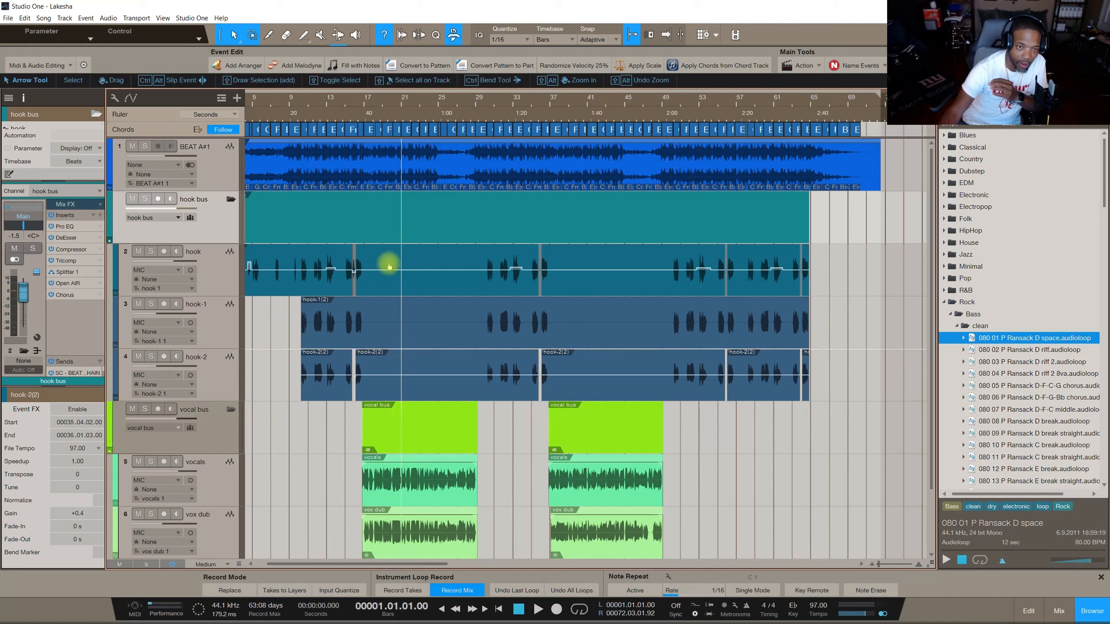
click(316, 156)
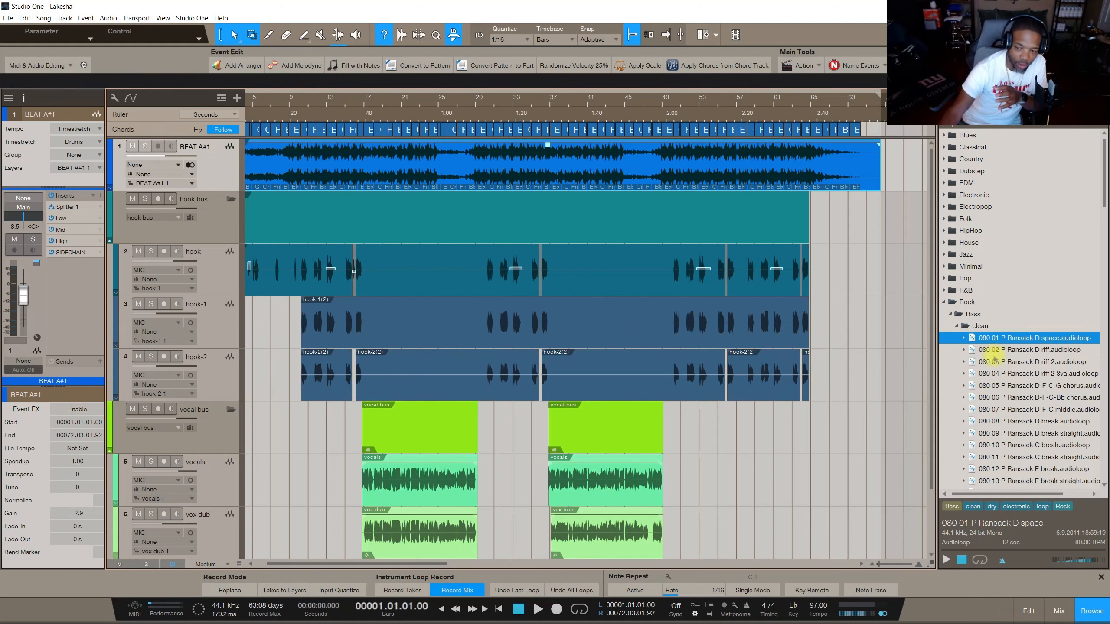
Audition the slices of the 080 01 P Ransack D space loop in a new Impact and undo the added instrument
right_click(1013, 341)
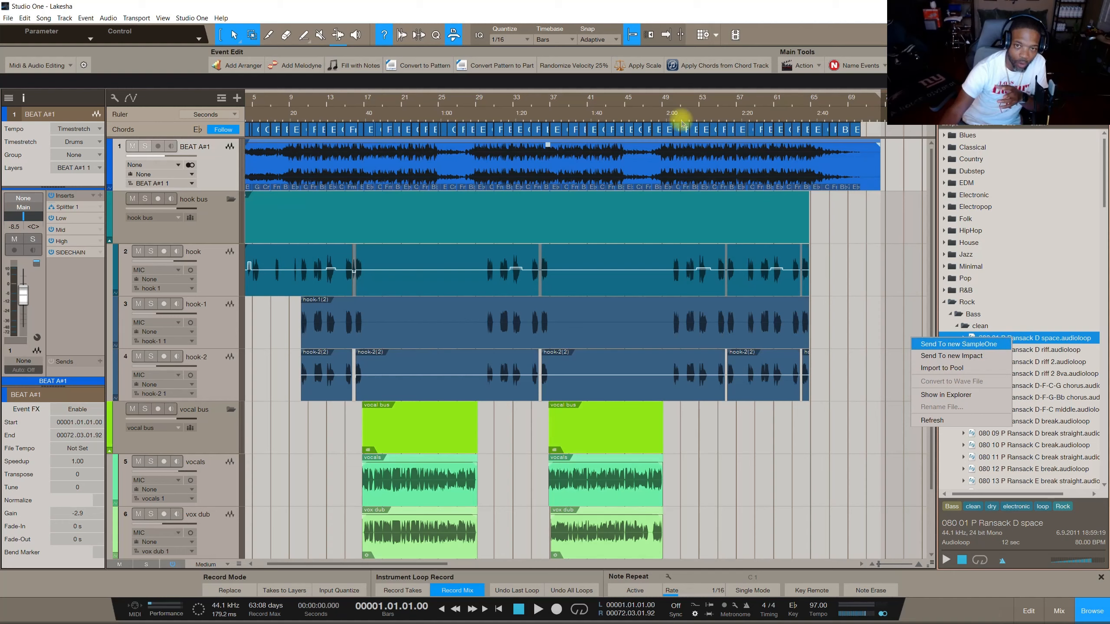
click(994, 356)
click(453, 306)
click(460, 357)
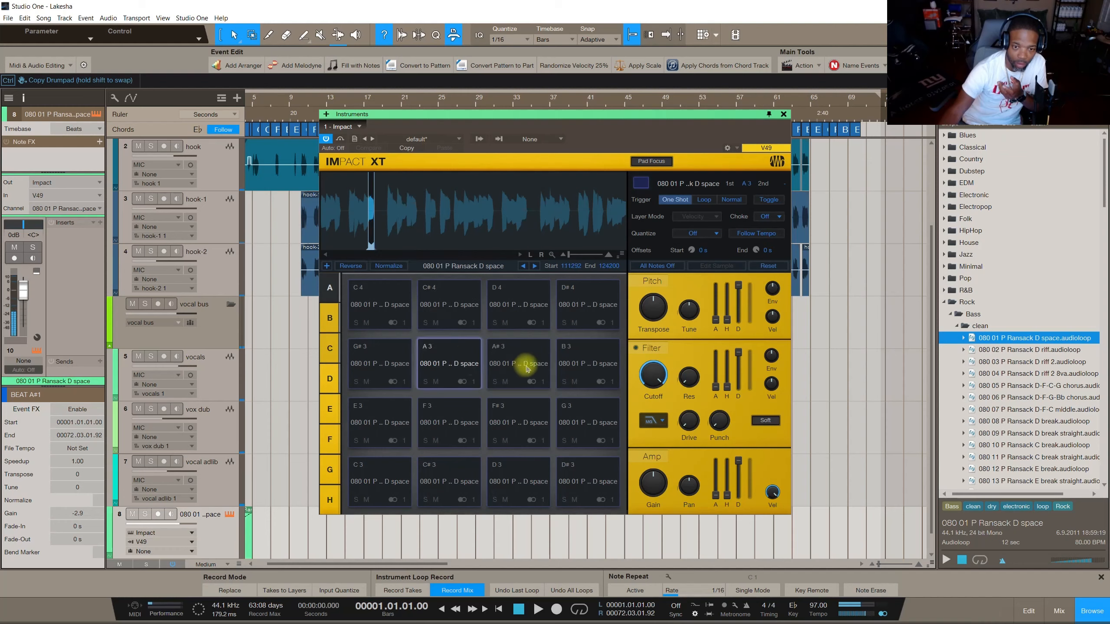
click(525, 364)
click(589, 364)
click(576, 300)
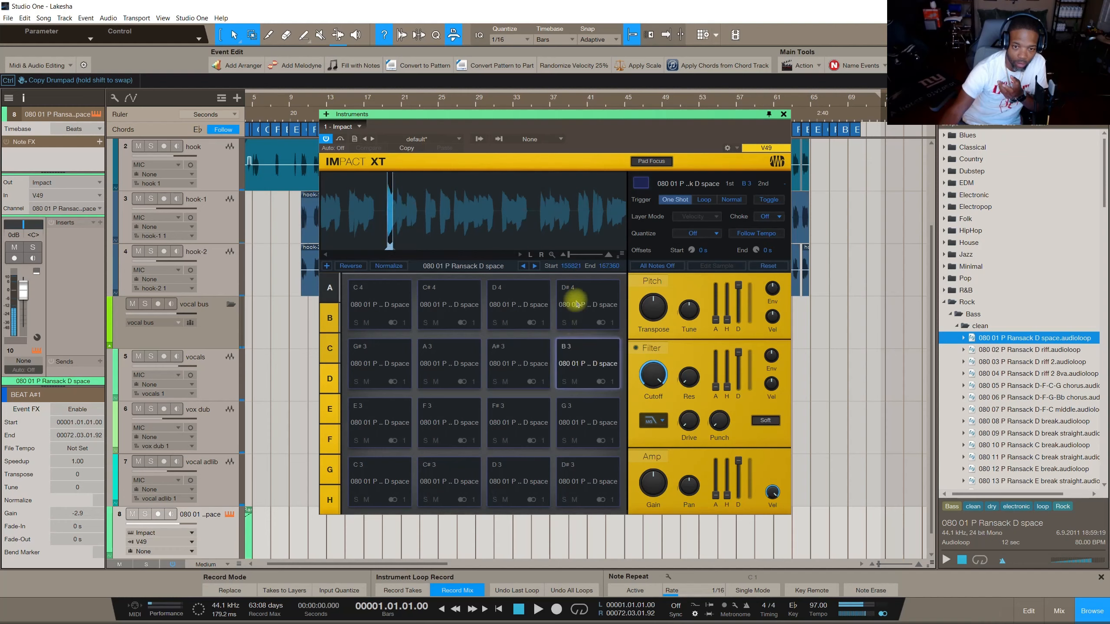
click(532, 304)
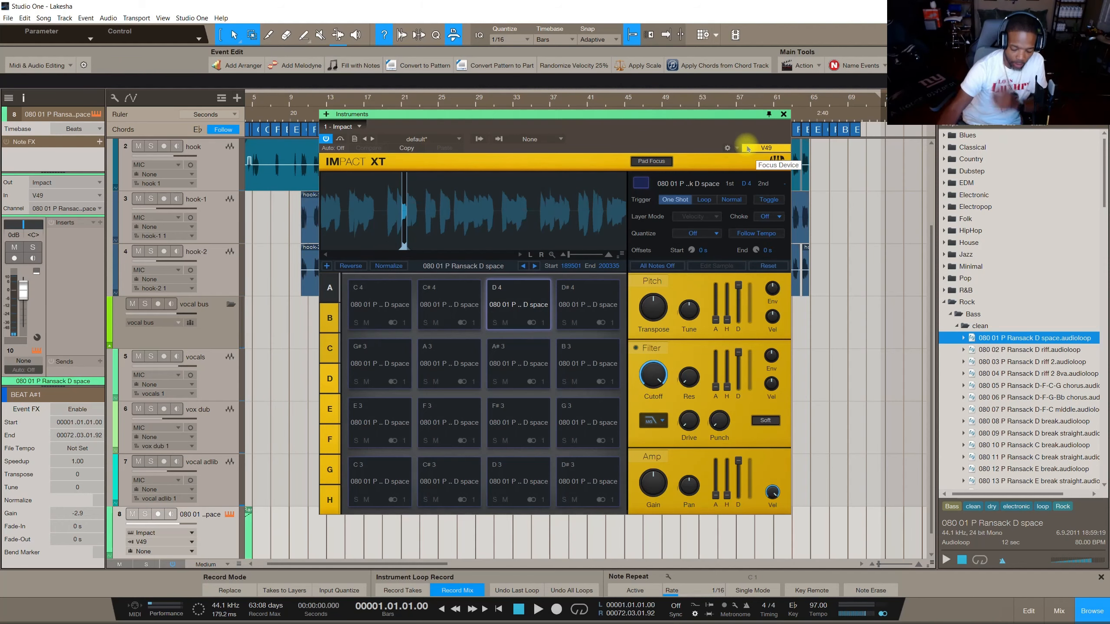
key(ctrl+z)
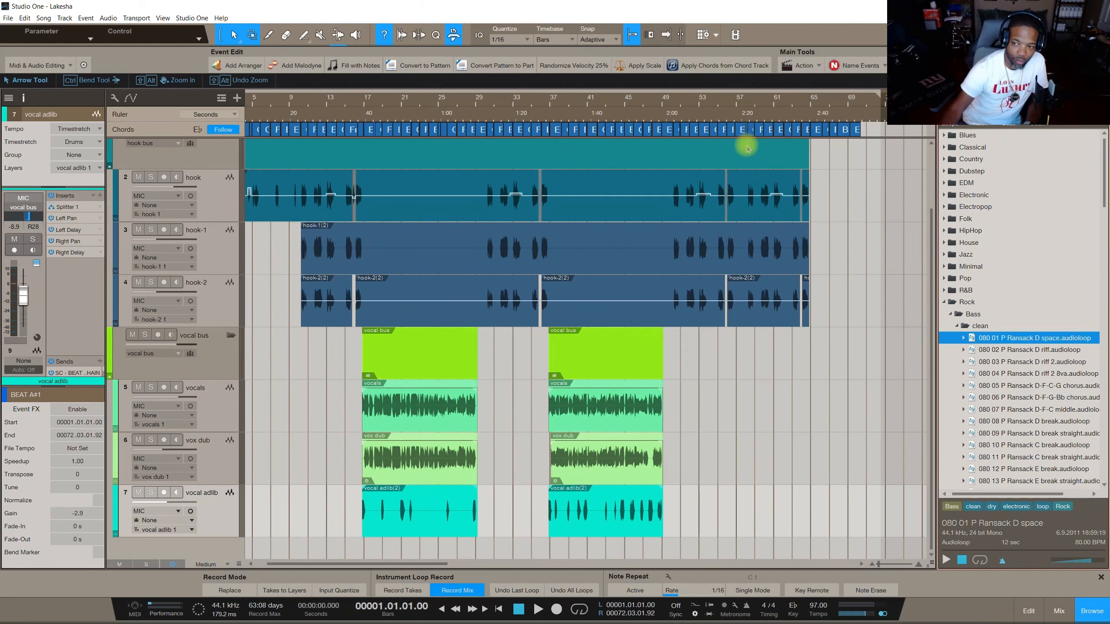
Set Quantize to 1/2 and send the 080 01 P Ransack D space loop to a new Impact
click(526, 40)
click(524, 52)
right_click(1013, 343)
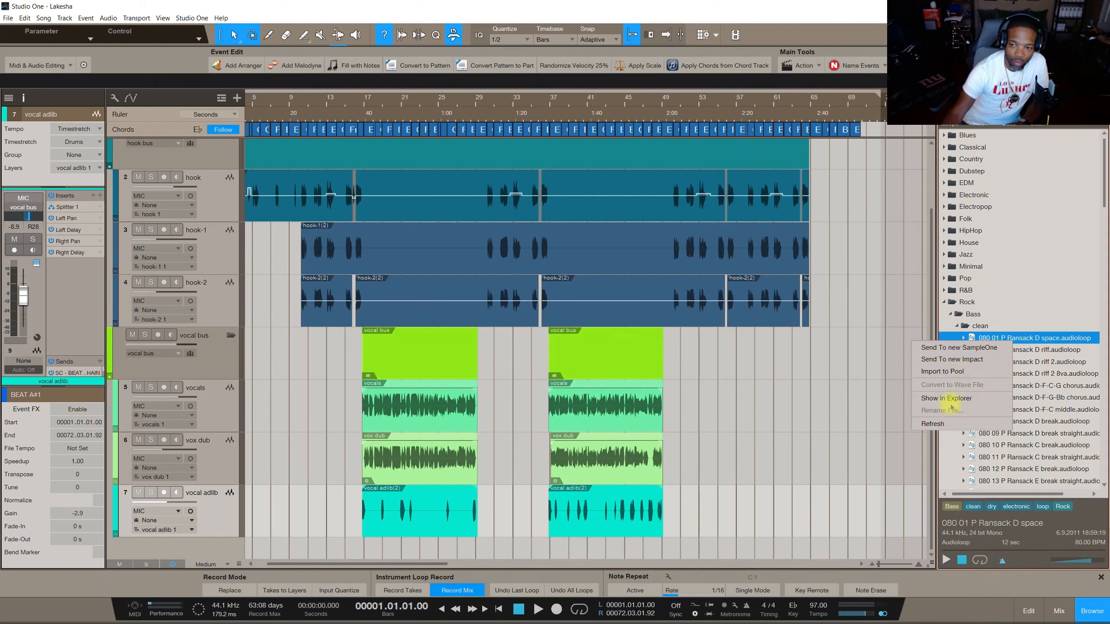
click(952, 359)
Audition several of the loop's slices on the Impact pads and close the instrument window
click(446, 307)
click(455, 374)
click(520, 370)
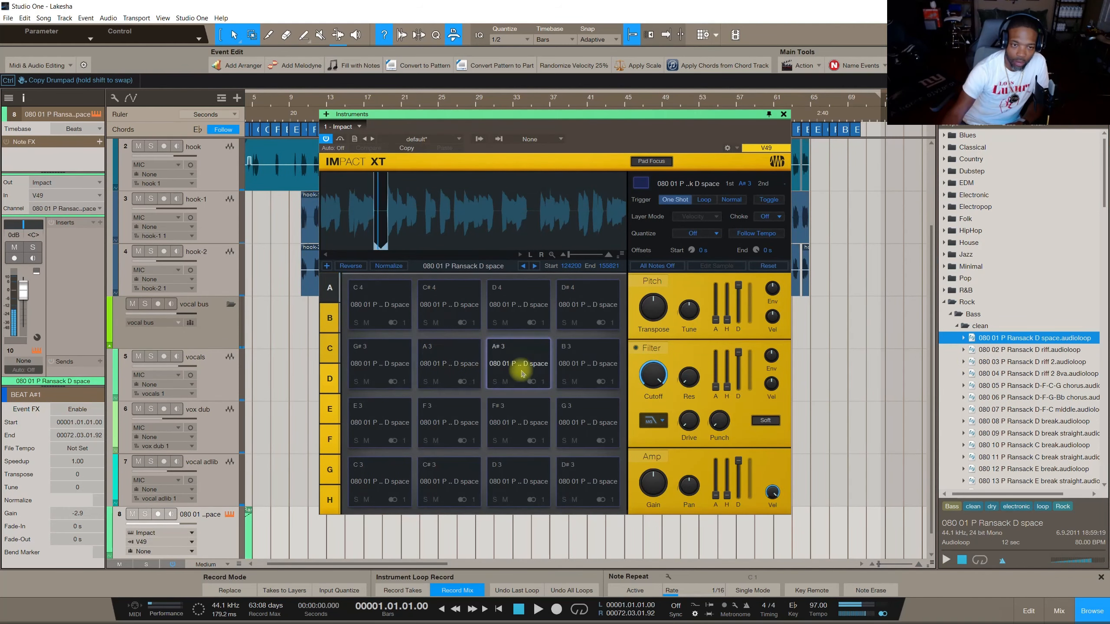
click(533, 441)
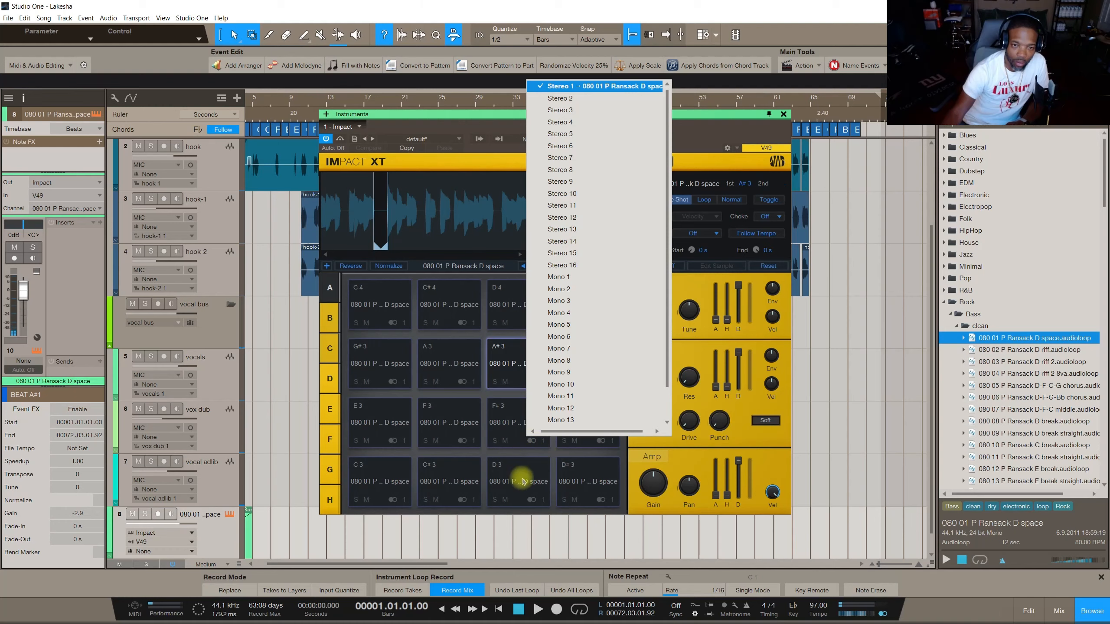
click(520, 476)
click(520, 486)
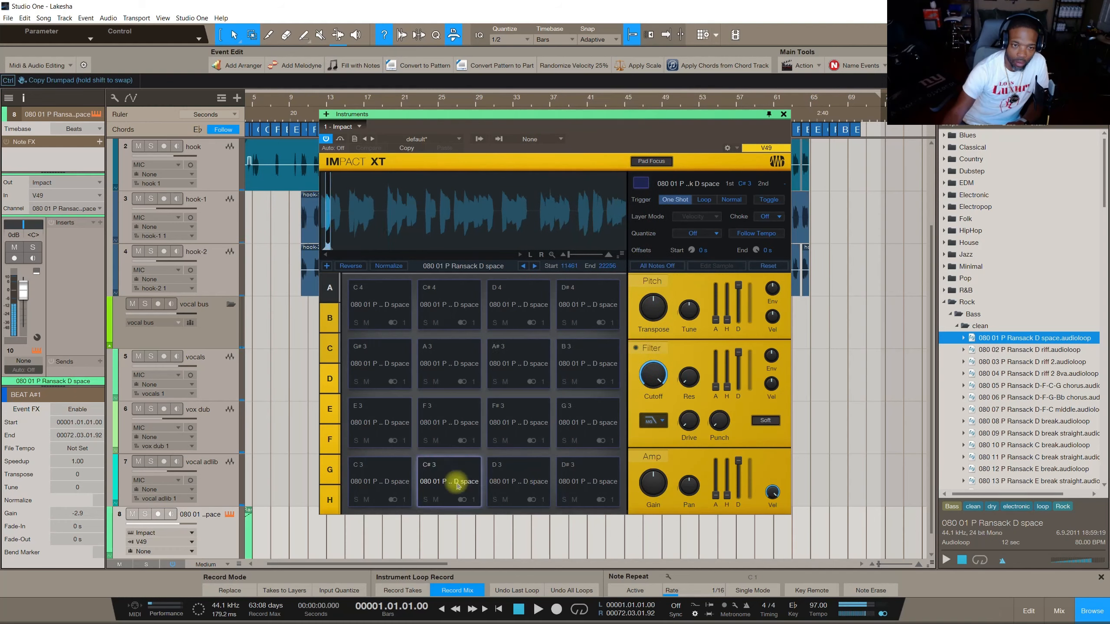
click(377, 420)
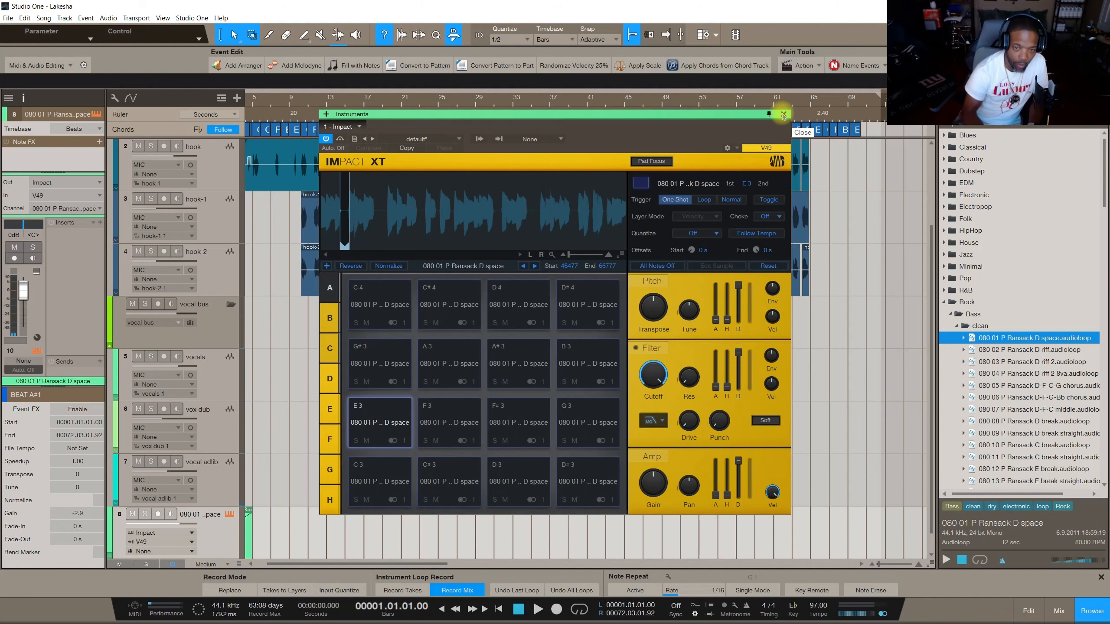
click(783, 114)
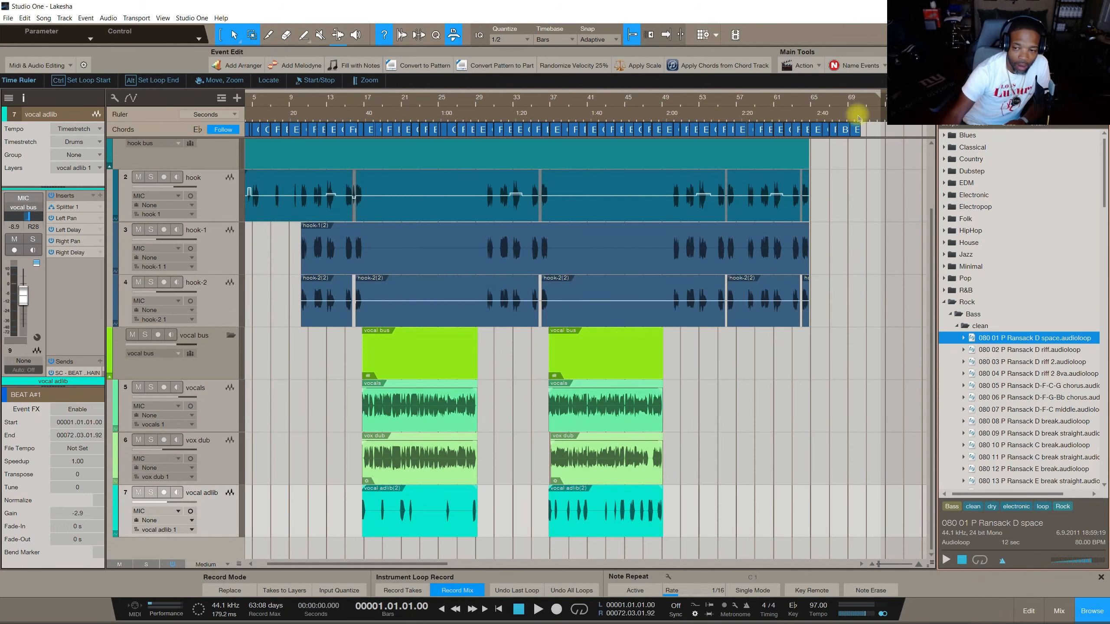
Send the 080 01 P Ransack D space loop to a new SampleOne and audition several of its slices
right_click(1010, 343)
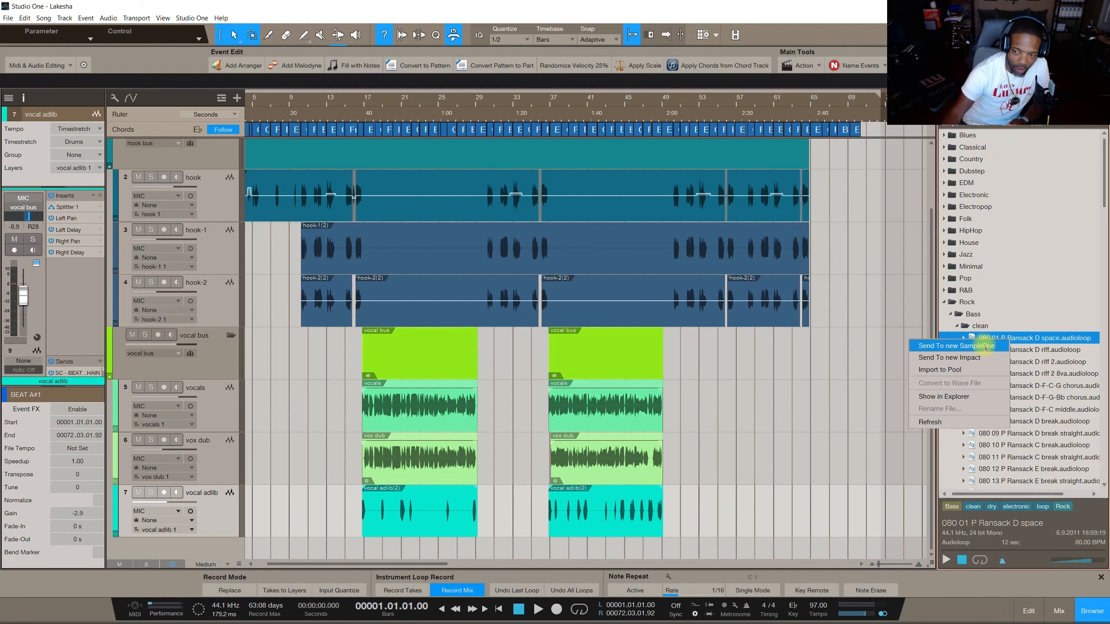
click(985, 348)
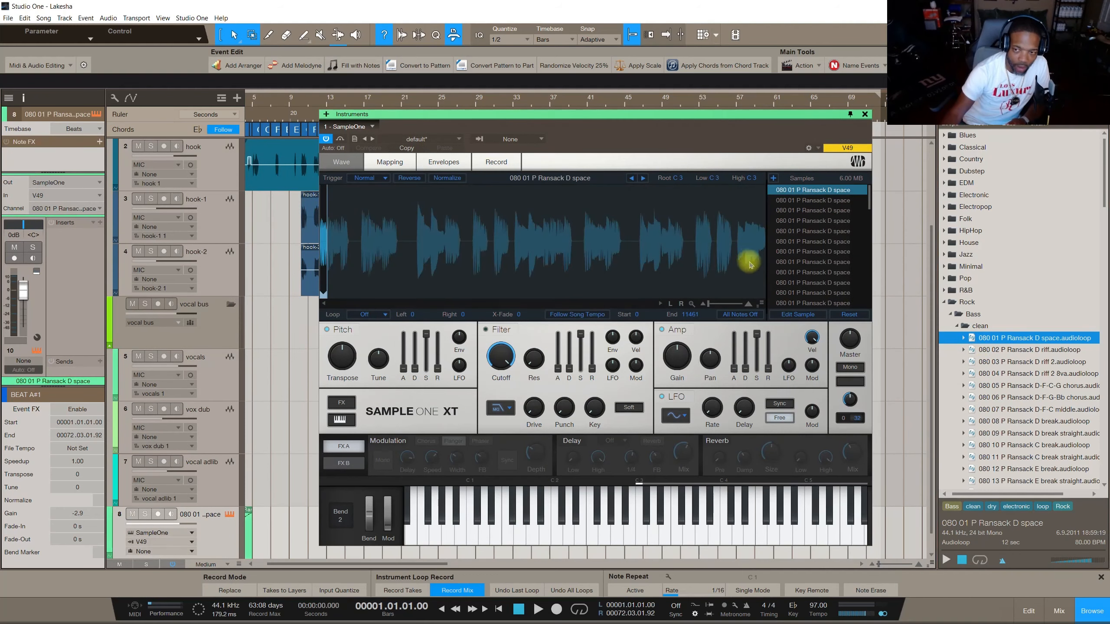
click(810, 201)
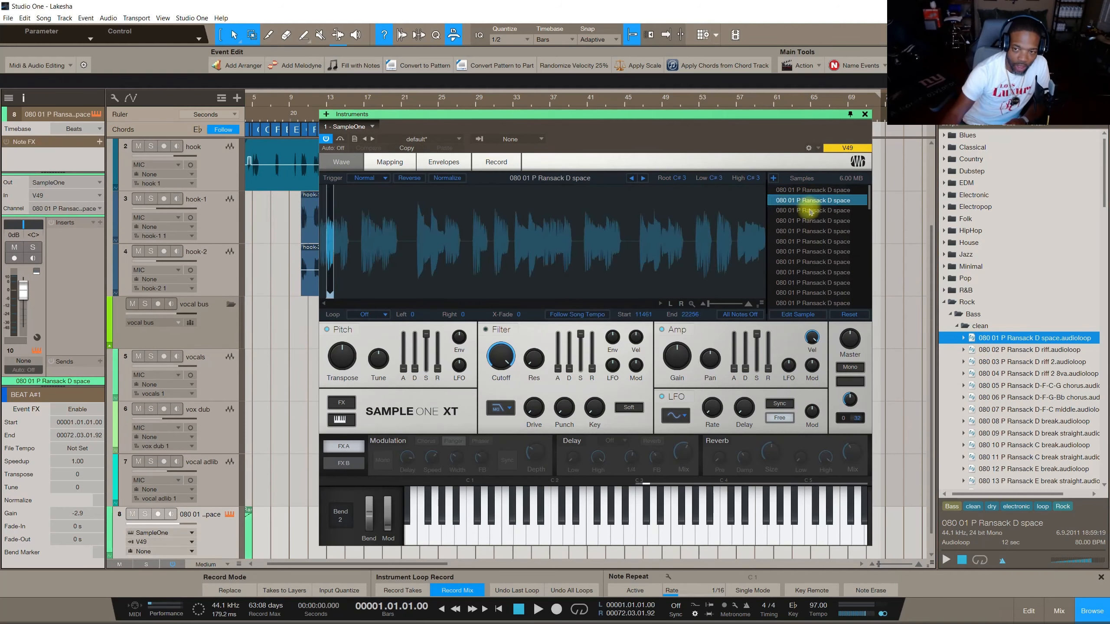
click(809, 210)
click(809, 229)
click(810, 242)
click(812, 262)
click(815, 282)
click(812, 293)
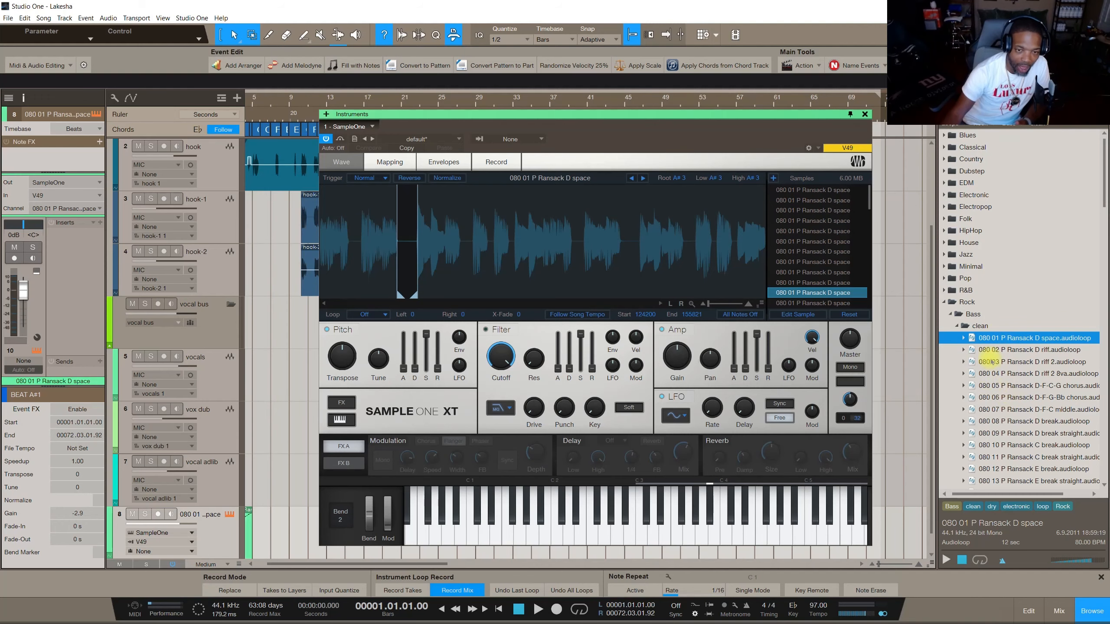
click(865, 114)
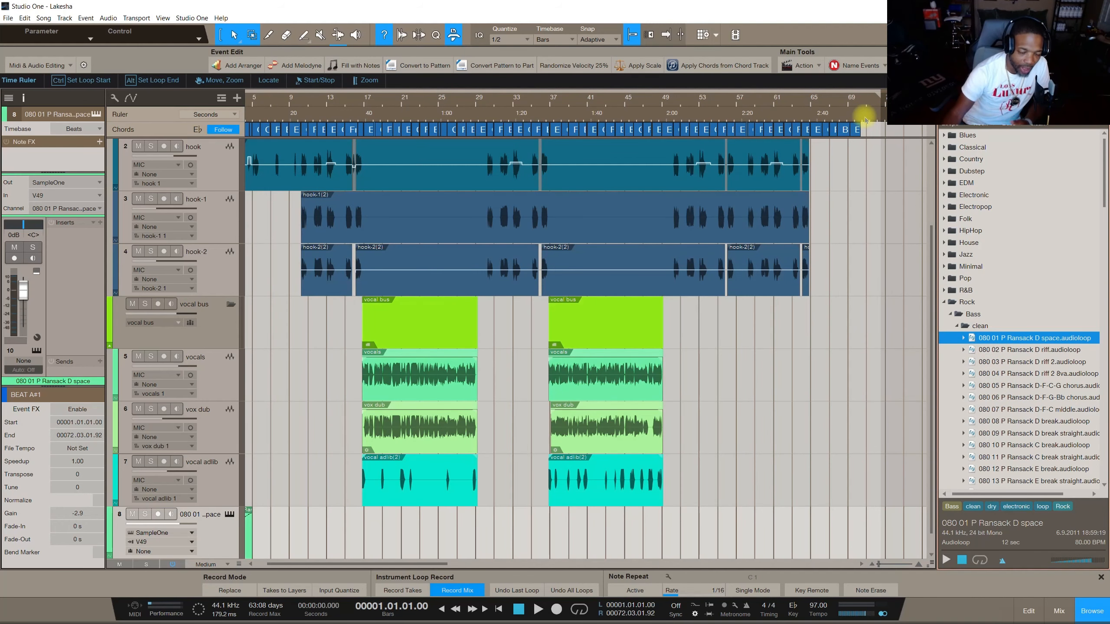